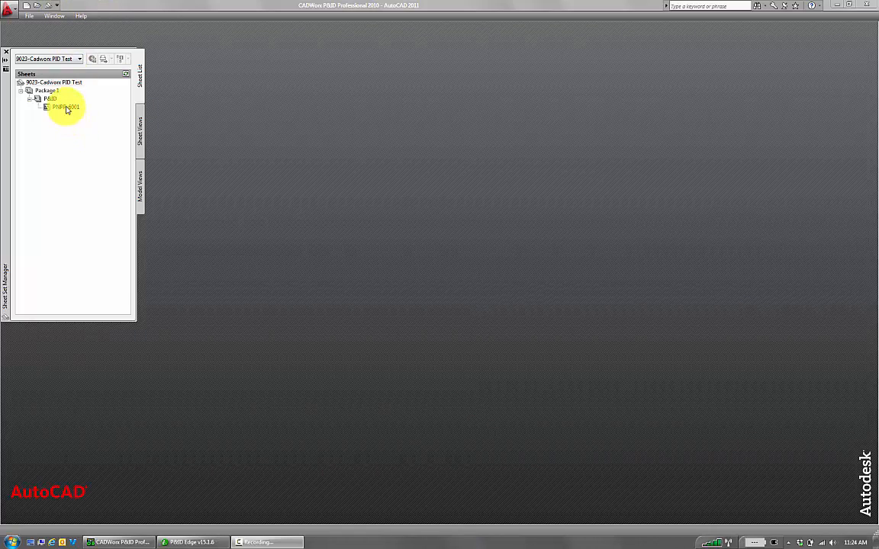
Open the sheet PNPP-6001 from the Sheet Set Manager and insert the drawing into the project database
{"action": "mouse_move", "coordinate": [66, 109]}
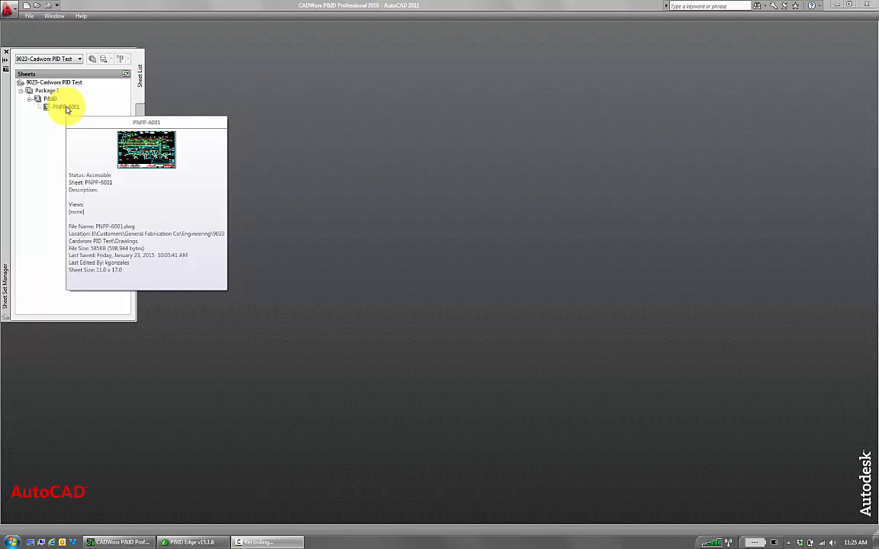
{"action": "double_click", "coordinate": [66, 107]}
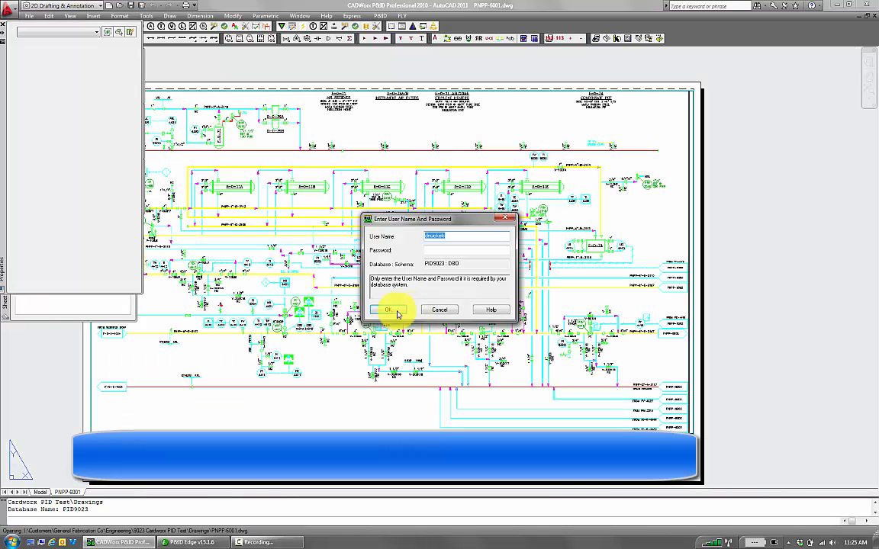
{"action": "left_click", "coordinate": [393, 311]}
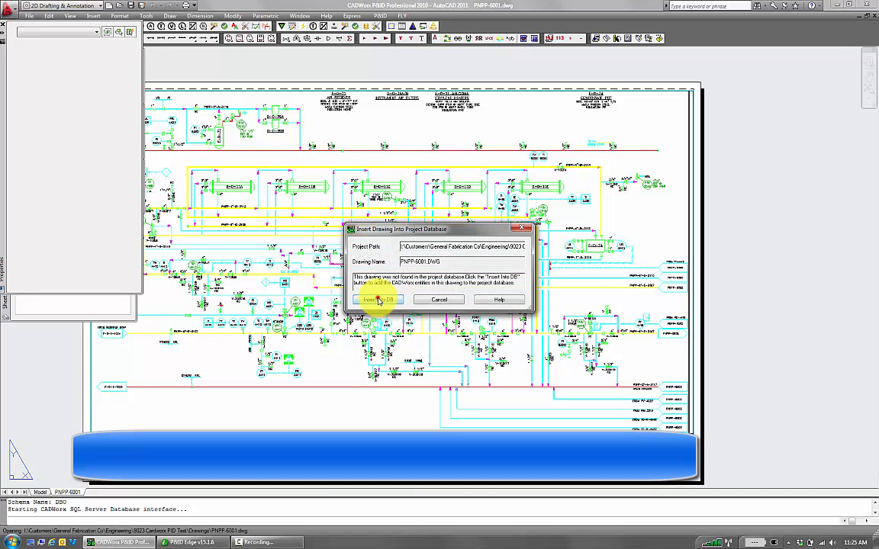
{"action": "left_click", "coordinate": [378, 301]}
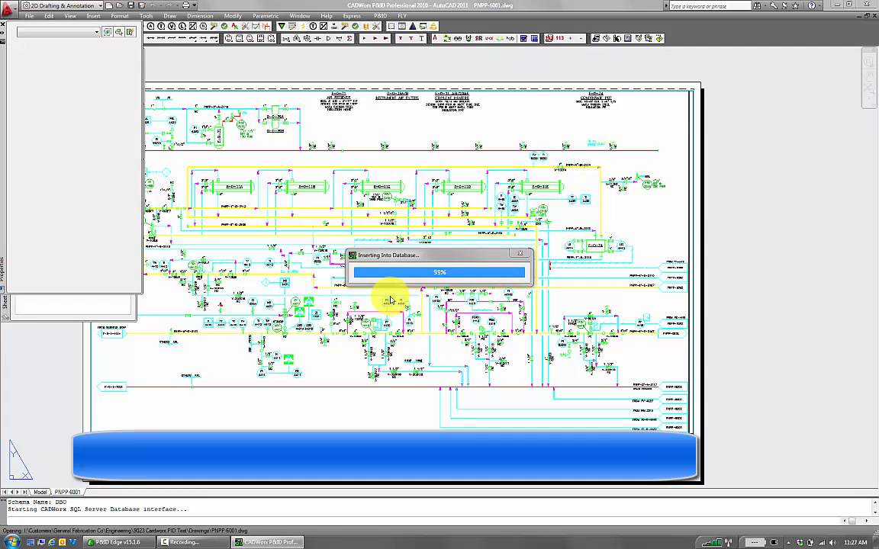
Check the process lines listed in P&ID Edge, then return to the drawing
{"action": "left_click", "coordinate": [139, 541]}
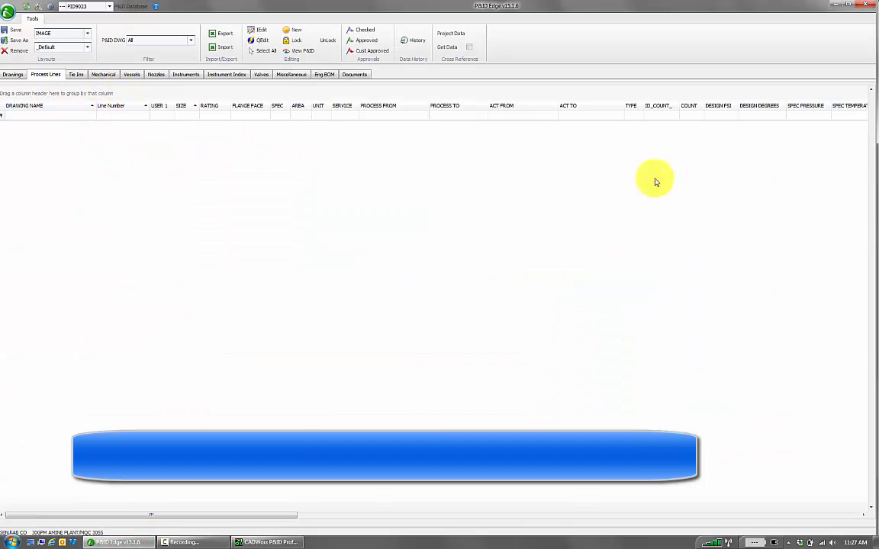
{"action": "left_click", "coordinate": [845, 5]}
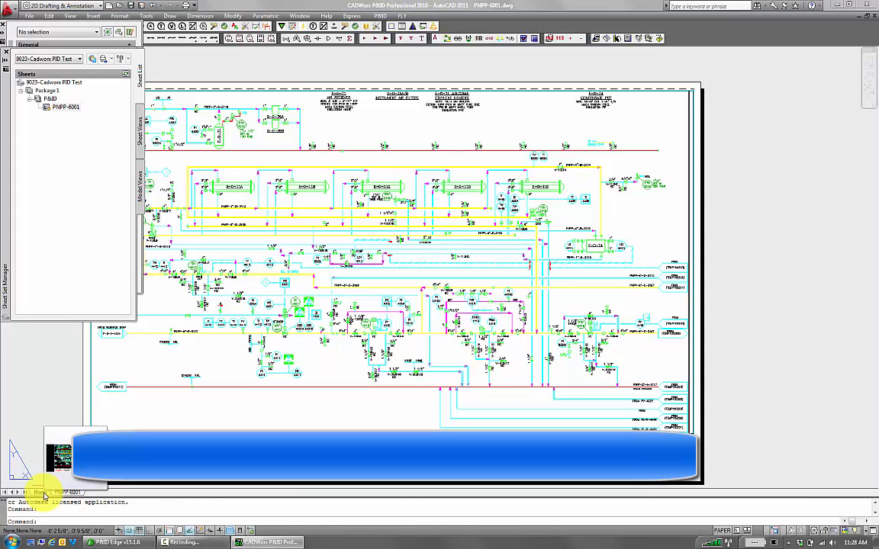
Switch to Model space, zoom to the process line leaving TEMP100222, and inspect its line component data without changes
{"action": "left_click", "coordinate": [42, 492]}
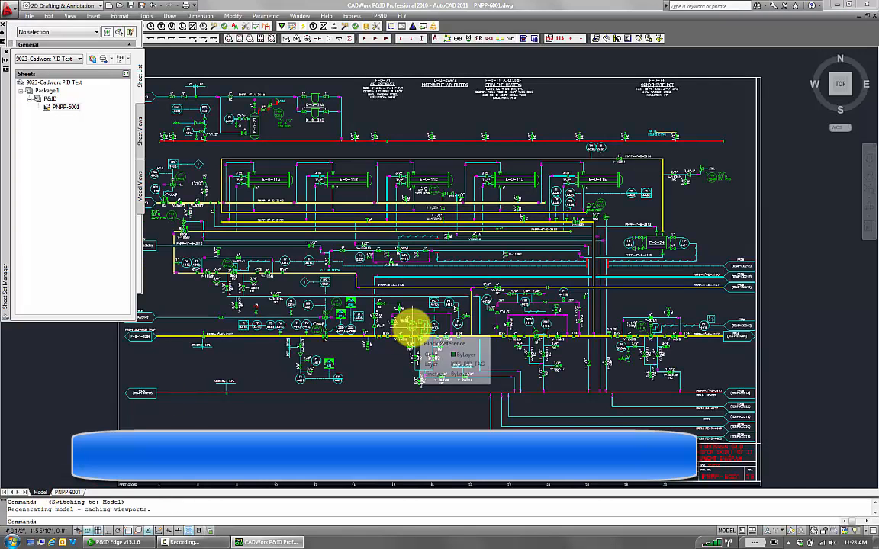
{"action": "scroll", "coordinate": [245, 264], "scroll_direction": "up", "scroll_amount": 2}
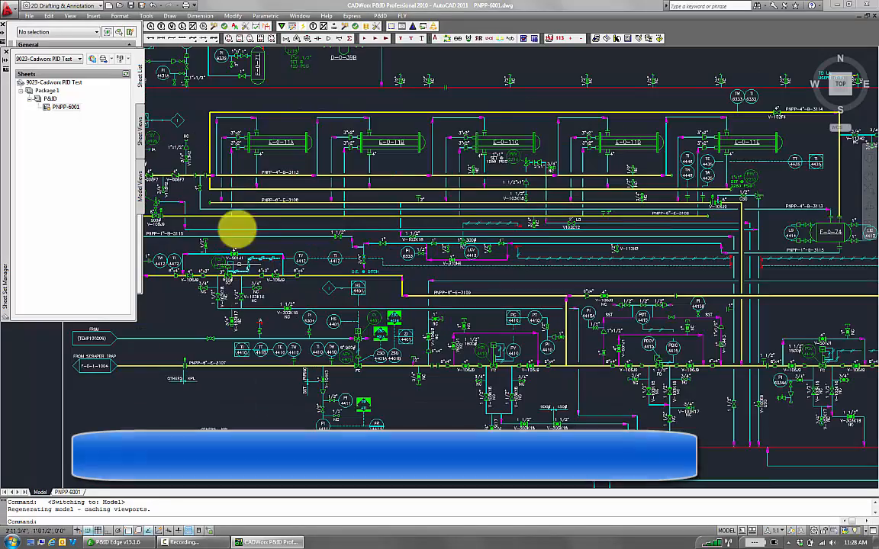
{"action": "scroll", "coordinate": [427, 353], "scroll_direction": "down", "scroll_amount": 3}
{"action": "scroll", "coordinate": [378, 336], "scroll_direction": "up", "scroll_amount": 5}
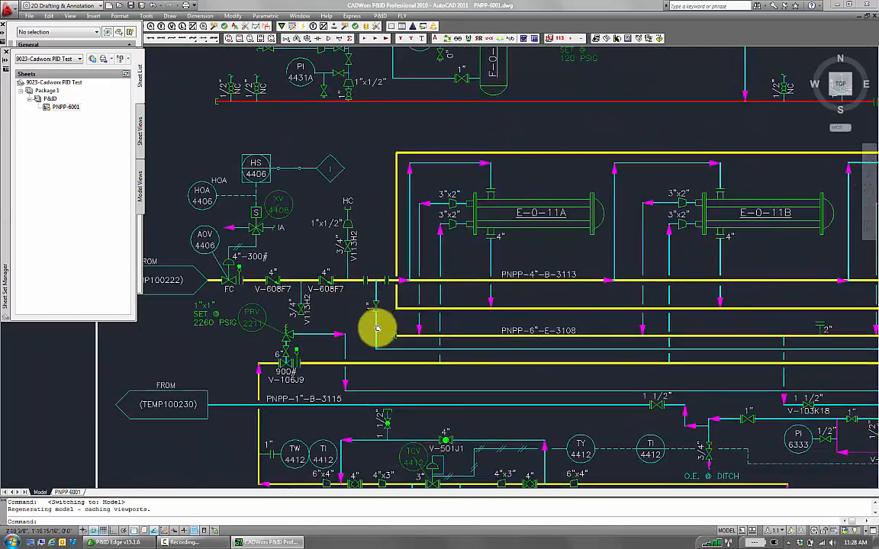
{"action": "scroll", "coordinate": [377, 328], "scroll_direction": "down", "scroll_amount": 1}
{"action": "scroll", "coordinate": [190, 353], "scroll_direction": "up", "scroll_amount": 3}
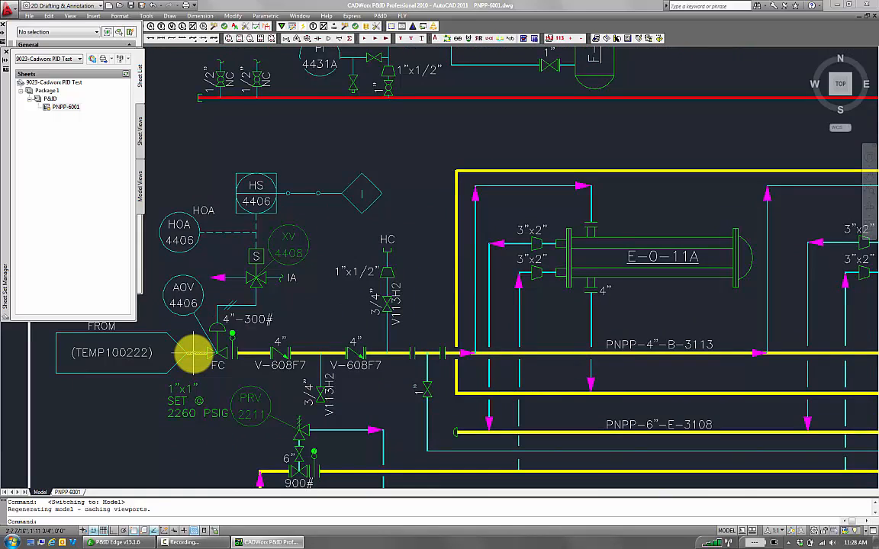
{"action": "double_click", "coordinate": [195, 353]}
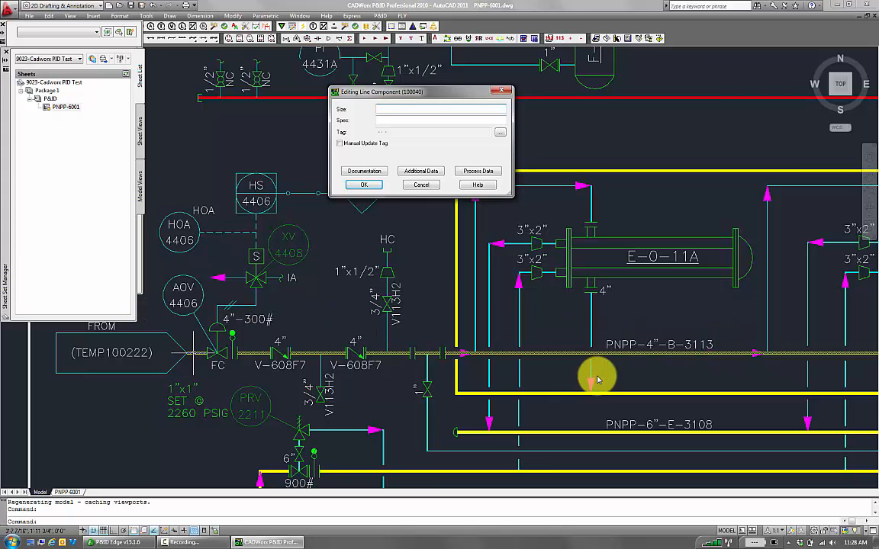
{"action": "left_click", "coordinate": [419, 186]}
Refresh the Process Lines grid in P&ID Edge and scroll through the listed line records
{"action": "left_click", "coordinate": [116, 542]}
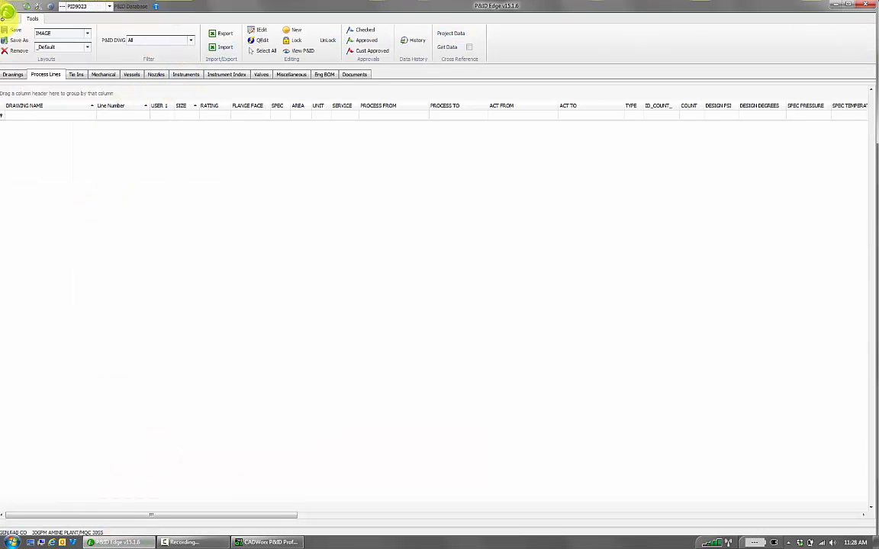
{"action": "left_click", "coordinate": [30, 7]}
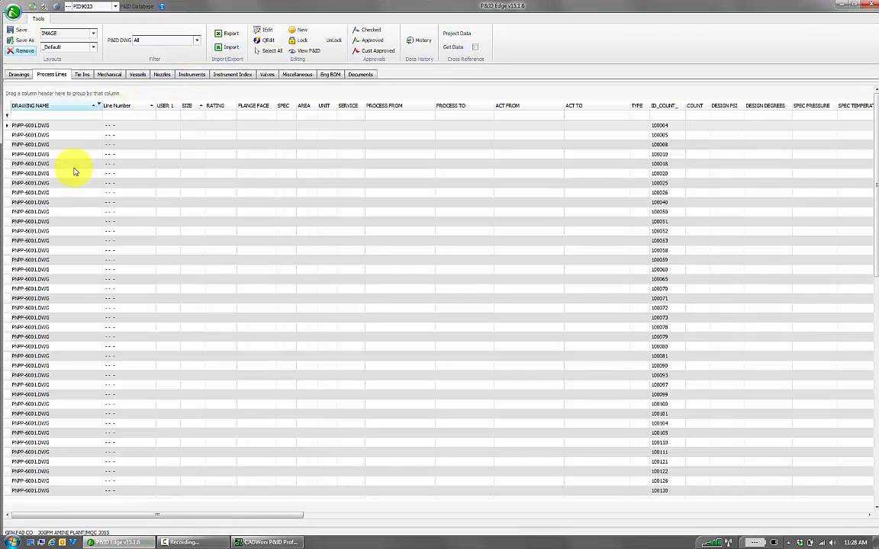
{"action": "scroll", "coordinate": [162, 206], "scroll_direction": "down", "scroll_amount": 7}
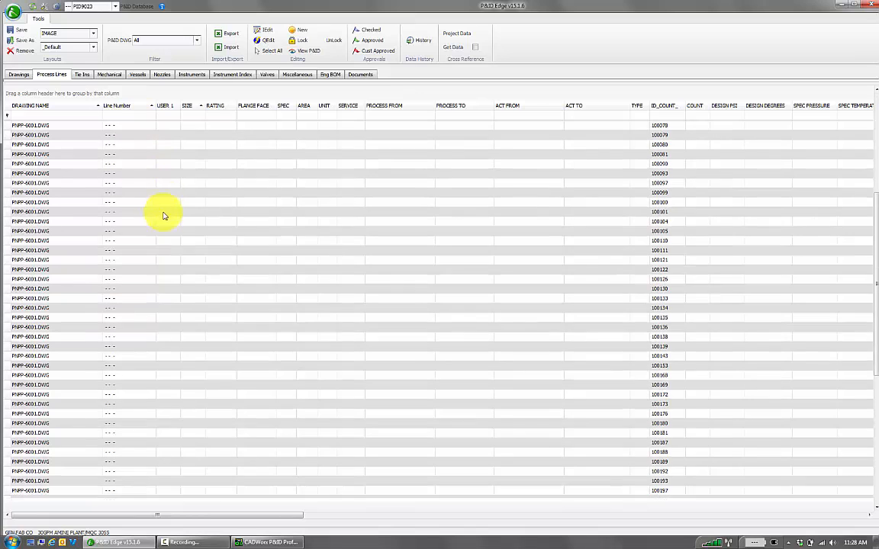
{"action": "scroll", "coordinate": [168, 351], "scroll_direction": "up", "scroll_amount": 6}
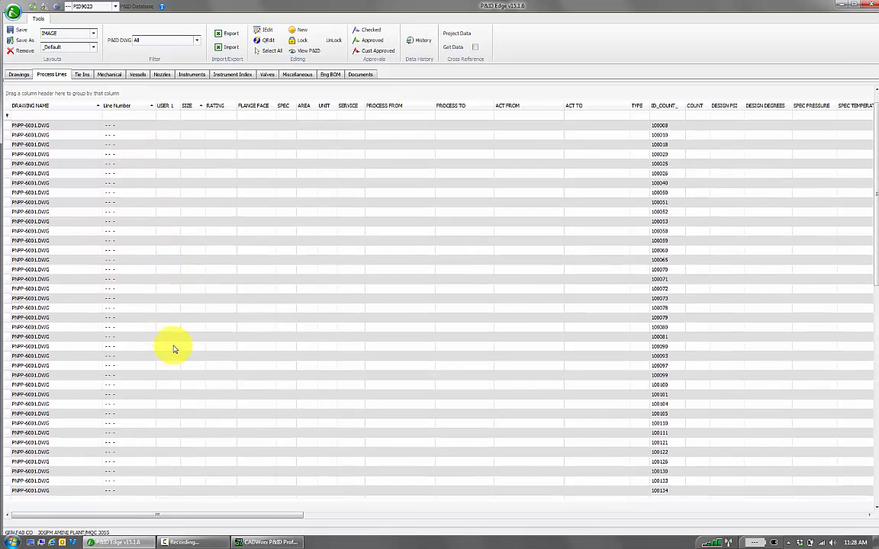
{"action": "scroll", "coordinate": [174, 349], "scroll_direction": "up", "scroll_amount": 1}
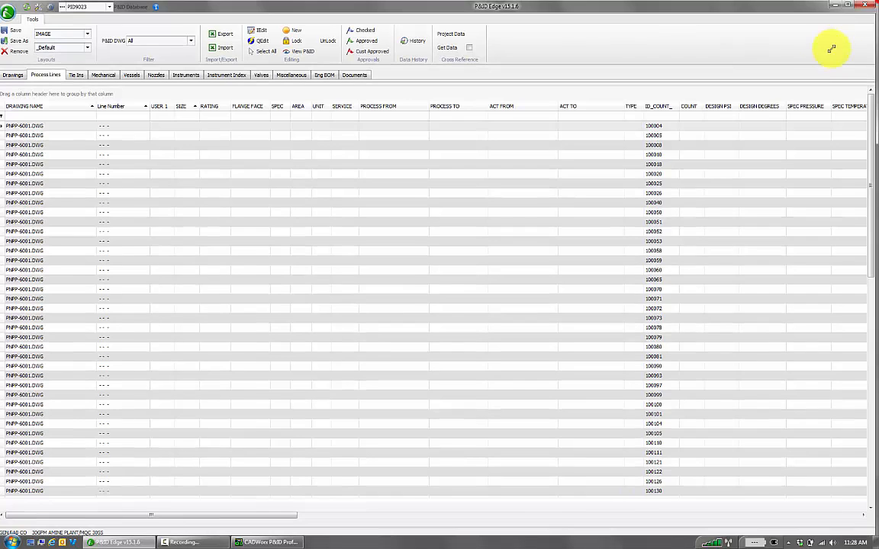
Shrink the P&ID Edge window, zoom to the process line near V-608F7, and set its size to 4"
{"action": "mouse_move", "coordinate": [831, 49]}
{"action": "left_mouse_down"}
{"action": "mouse_move", "coordinate": [696, 220]}
{"action": "mouse_move", "coordinate": [686, 273]}
{"action": "mouse_move", "coordinate": [675, 267]}
{"action": "left_mouse_up"}
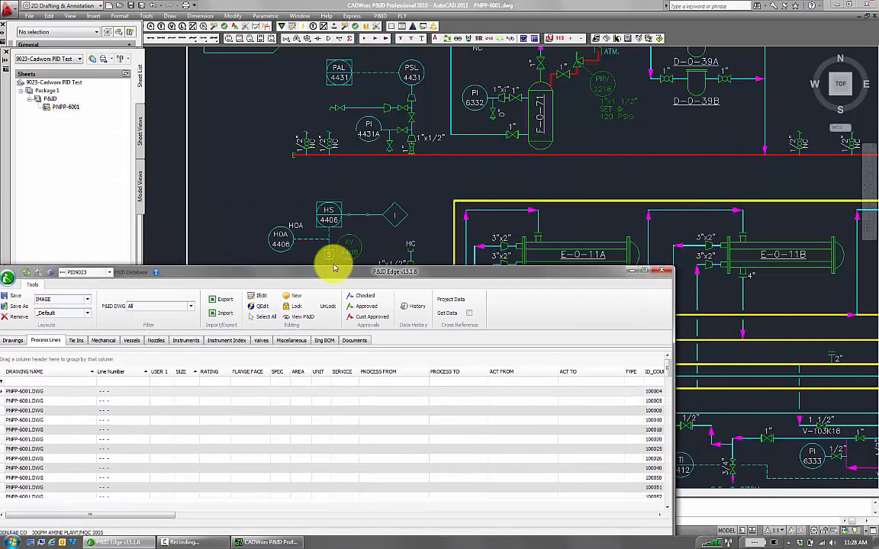
{"action": "left_click", "coordinate": [633, 271]}
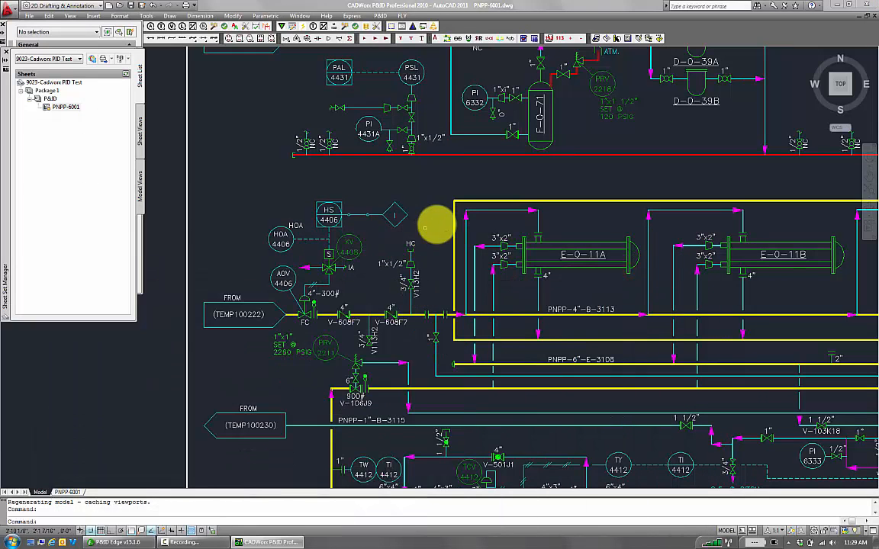
{"action": "middle_click_drag", "start_coordinate": [406, 198], "coordinate": [233, 191]}
{"action": "middle_click_drag", "start_coordinate": [255, 285], "coordinate": [320, 313]}
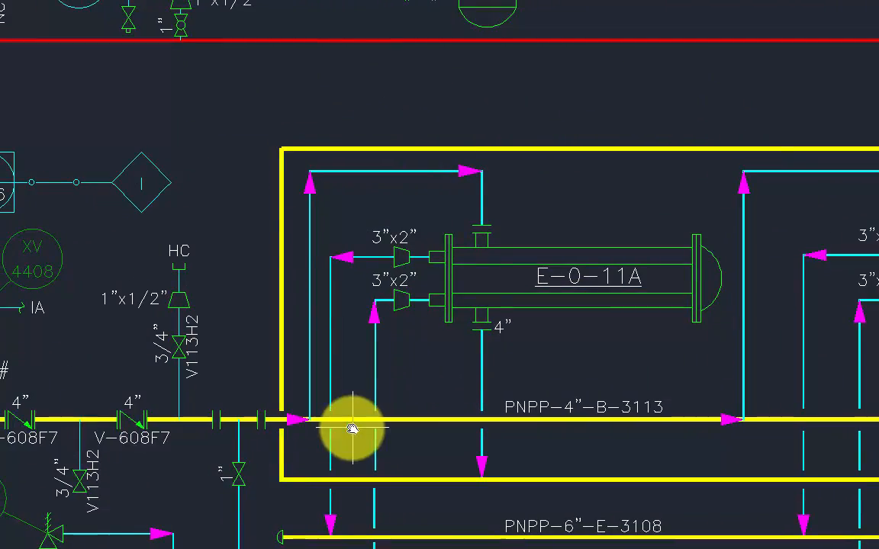
{"action": "double_click", "coordinate": [50, 418]}
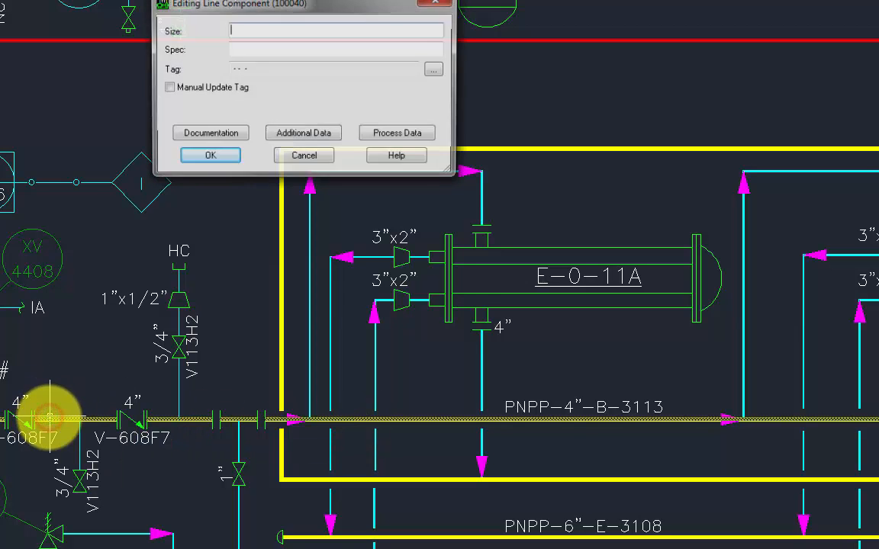
{"action": "type", "text": "4\""}
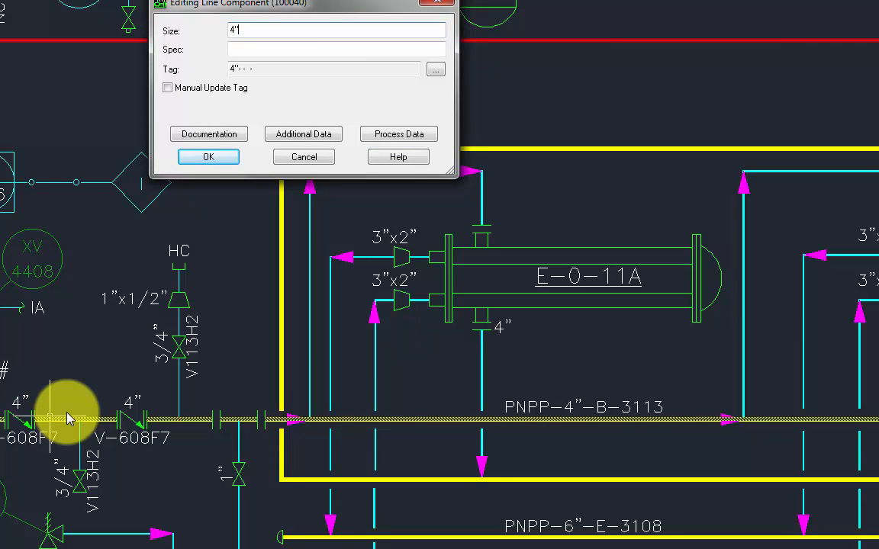
Enter 3113 as the line's Count in its additional data and confirm both dialogs
{"action": "left_click", "coordinate": [310, 135]}
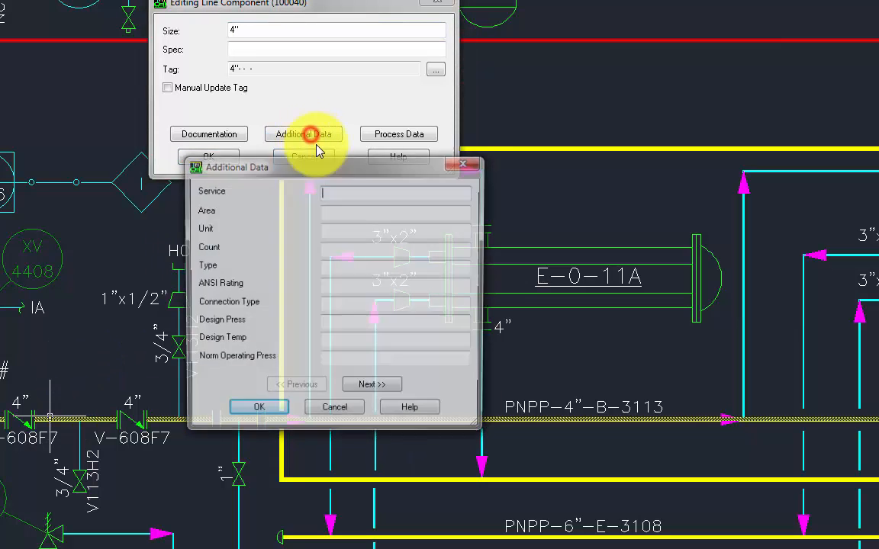
{"action": "left_click", "coordinate": [343, 252]}
{"action": "type", "text": "3113"}
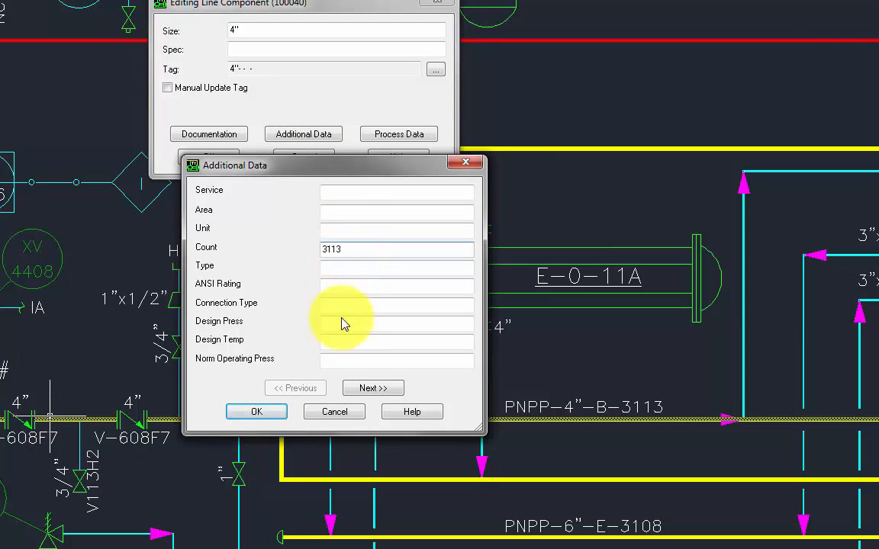
{"action": "left_click", "coordinate": [245, 412]}
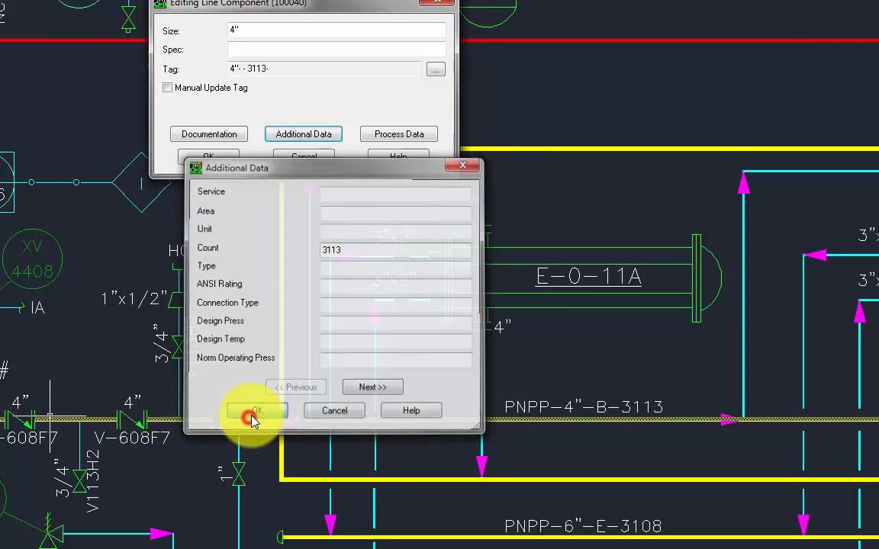
{"action": "left_click", "coordinate": [204, 157]}
Zoom out and back in to review the label of the edited process line
{"action": "scroll", "coordinate": [354, 222], "scroll_direction": "down", "scroll_amount": 5}
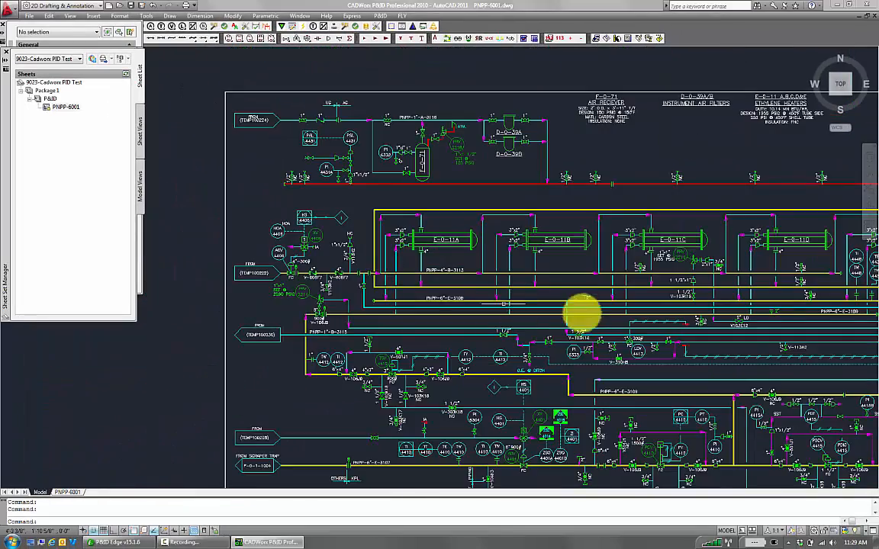
{"action": "scroll", "coordinate": [583, 310], "scroll_direction": "up", "scroll_amount": 3}
{"action": "scroll", "coordinate": [376, 171], "scroll_direction": "up", "scroll_amount": 3}
{"action": "scroll", "coordinate": [395, 309], "scroll_direction": "up", "scroll_amount": 3}
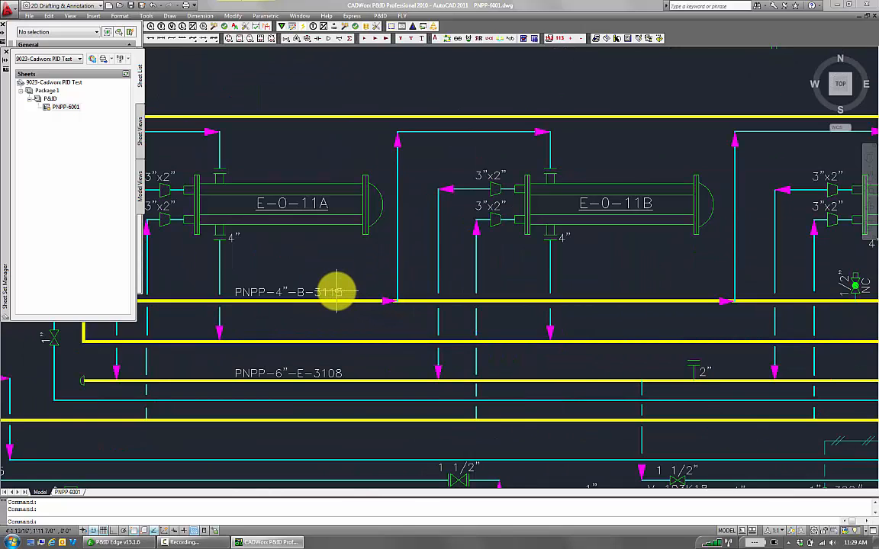
{"action": "mouse_move", "coordinate": [367, 302]}
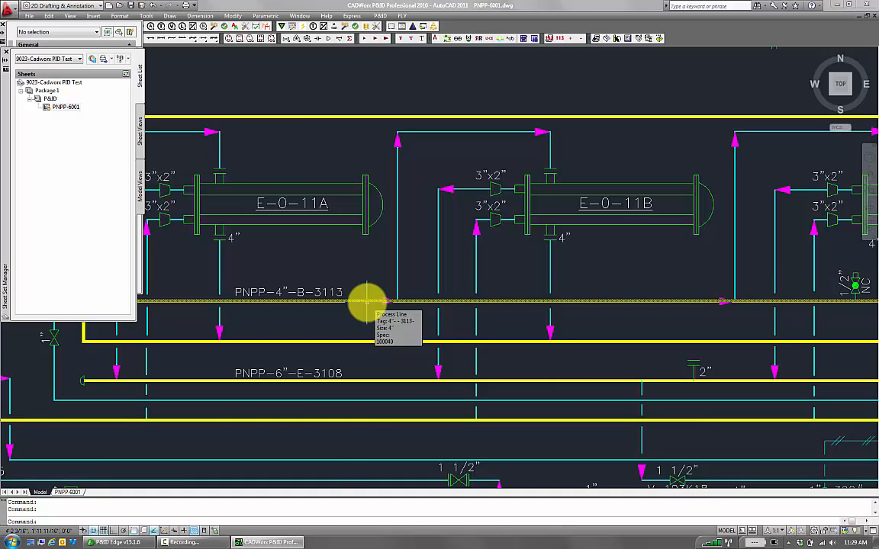
Use P&ID Edge's Zoom to locate the filtered 4" process line in the drawing
{"action": "left_click", "coordinate": [122, 543]}
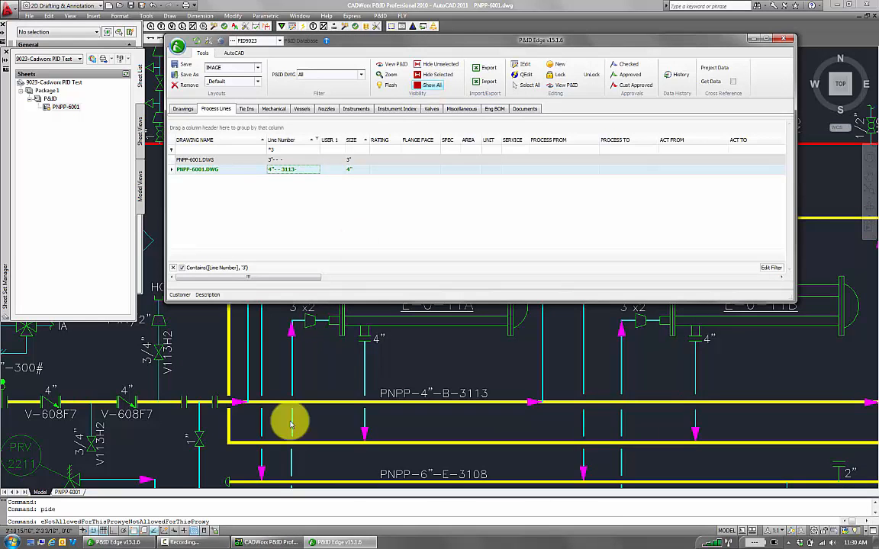
{"action": "left_click", "coordinate": [270, 518]}
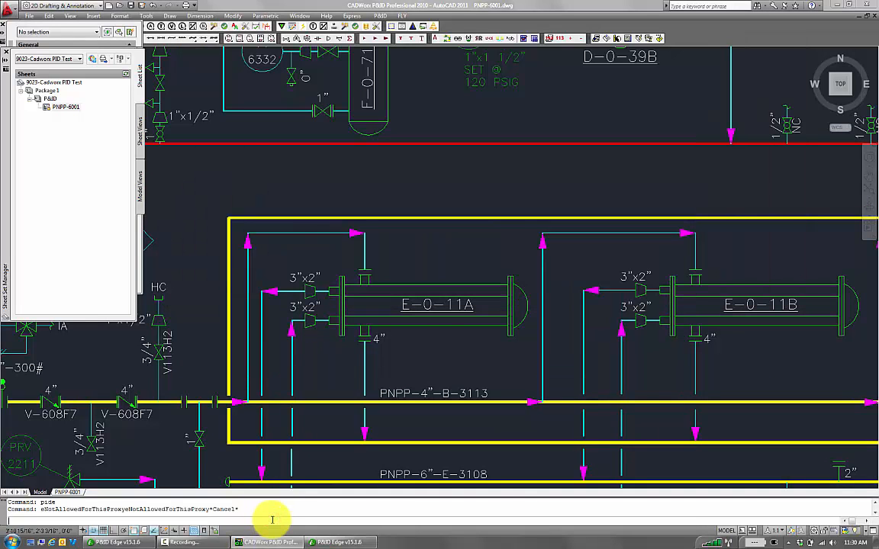
{"action": "left_click", "coordinate": [339, 541]}
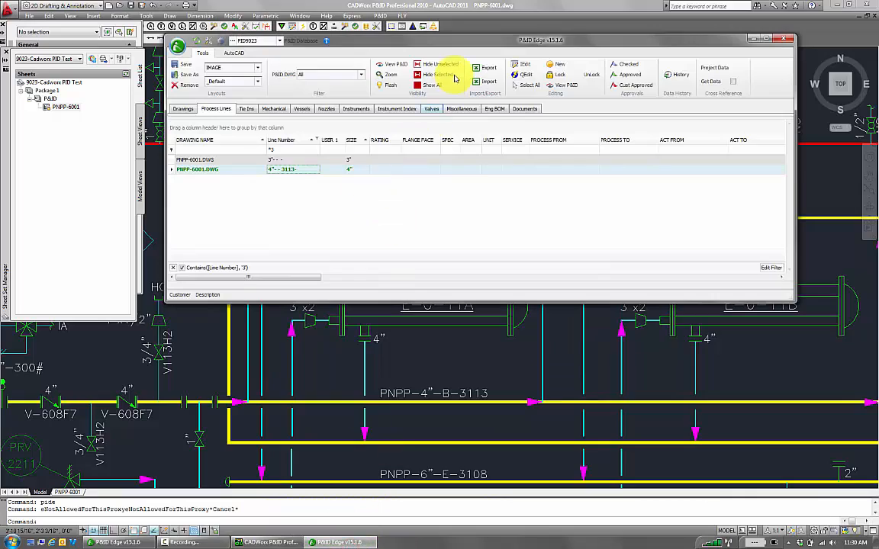
{"action": "left_click", "coordinate": [389, 74]}
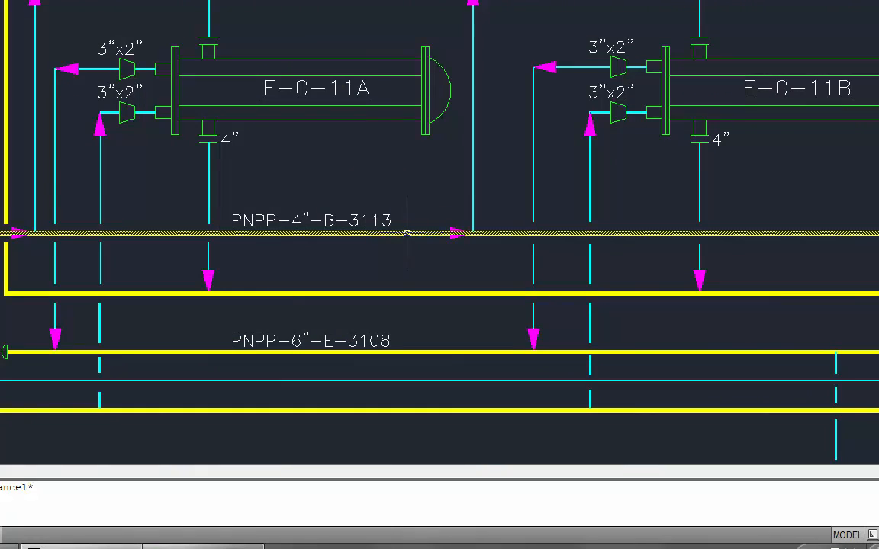
Pan and zoom across the drawing to review the process lines around the heat exchangers and valve FC
{"action": "scroll", "coordinate": [728, 300], "scroll_direction": "down", "scroll_amount": 3}
{"action": "middle_click_drag", "start_coordinate": [716, 288], "coordinate": [330, 112]}
{"action": "scroll", "coordinate": [336, 113], "scroll_direction": "up", "scroll_amount": 1}
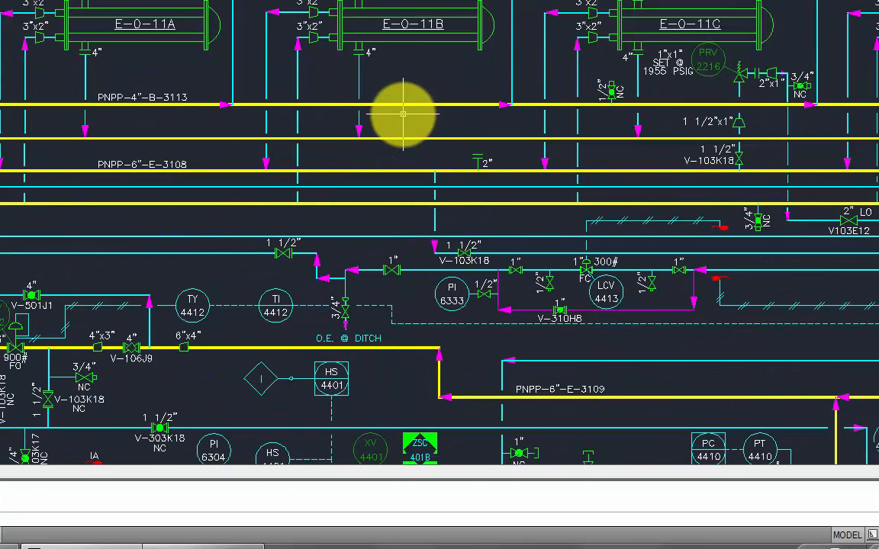
{"action": "middle_click_drag", "start_coordinate": [2, 145], "coordinate": [94, 168]}
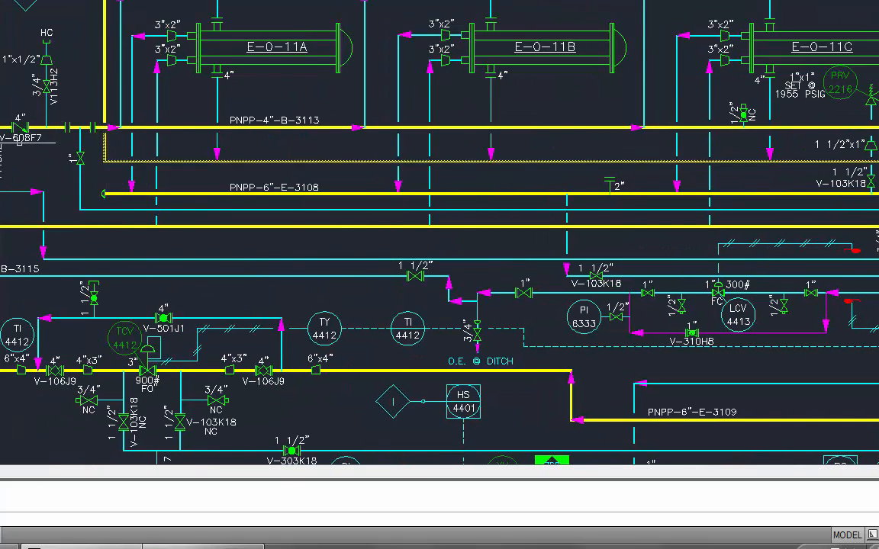
{"action": "middle_click_drag", "start_coordinate": [42, 108], "coordinate": [236, 182]}
{"action": "scroll", "coordinate": [191, 210], "scroll_direction": "up", "scroll_amount": 5}
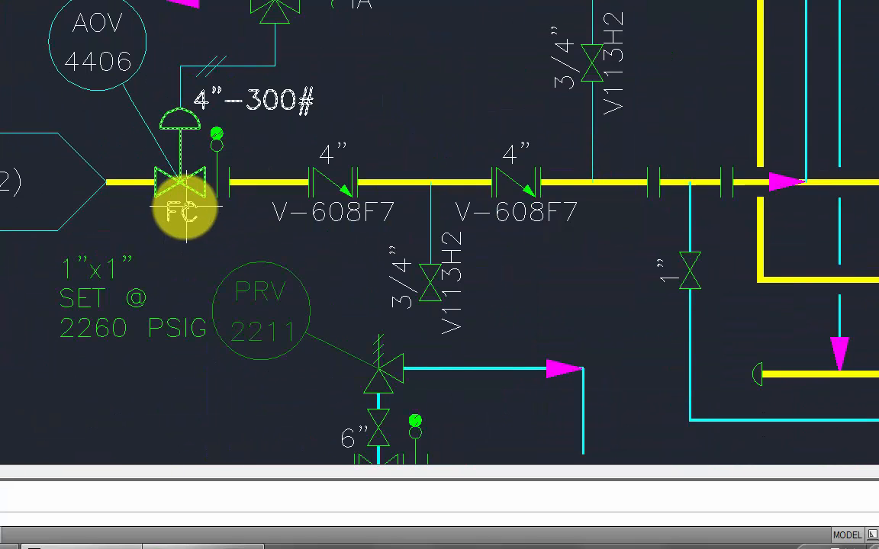
{"action": "mouse_move", "coordinate": [186, 210]}
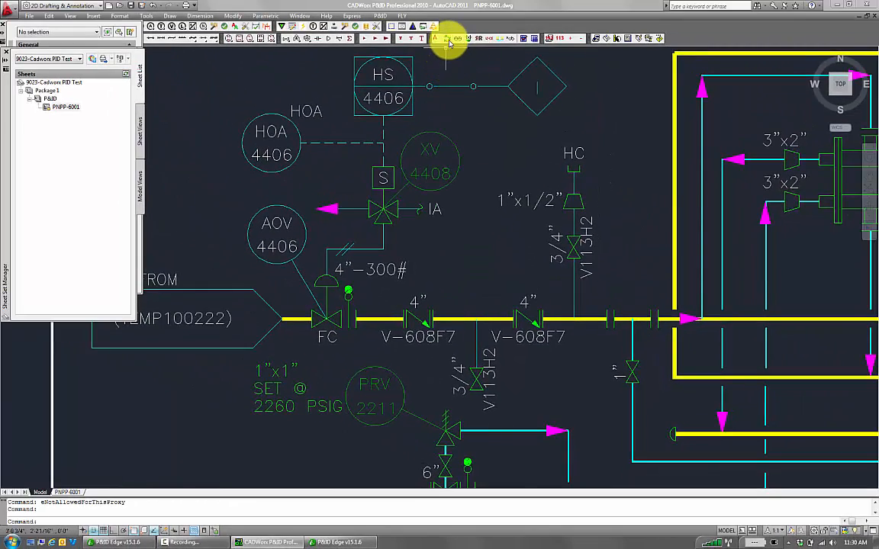
Run Combine Line on the 4" process line around valve FC and the V-608F7 valves to update them in the process direction
{"action": "left_click", "coordinate": [449, 40]}
{"action": "scroll", "coordinate": [379, 315], "scroll_direction": "down", "scroll_amount": 2}
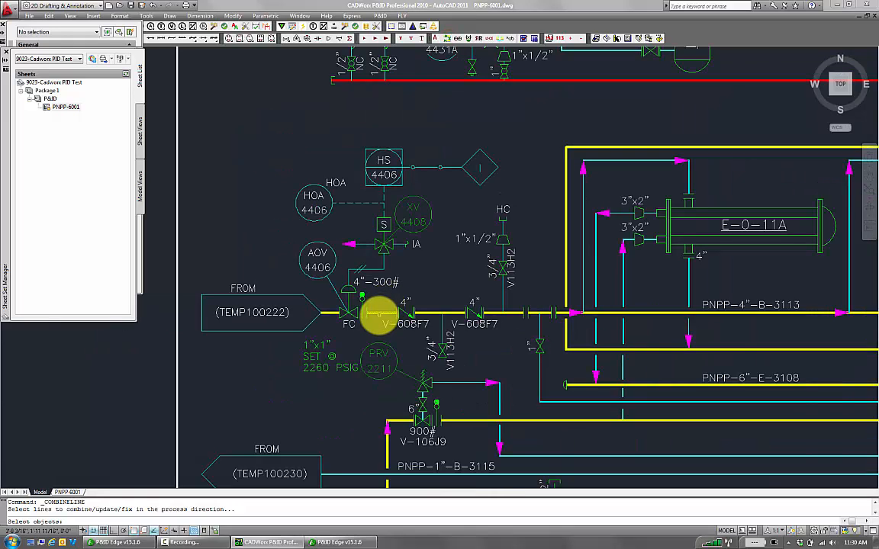
{"action": "left_click", "coordinate": [379, 314]}
{"action": "left_click", "coordinate": [349, 313]}
{"action": "left_click", "coordinate": [494, 345]}
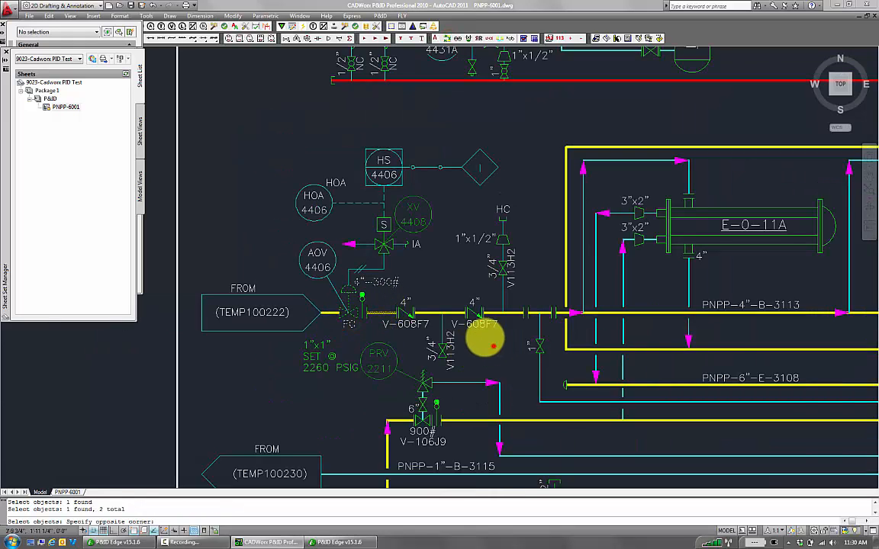
{"action": "left_click", "coordinate": [390, 314]}
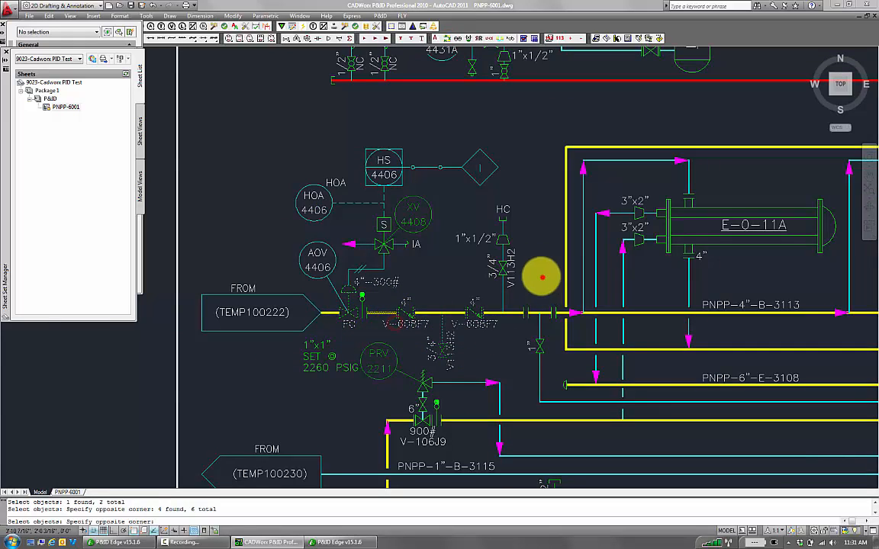
{"action": "left_click", "coordinate": [502, 257]}
{"action": "key", "text": "Return"}
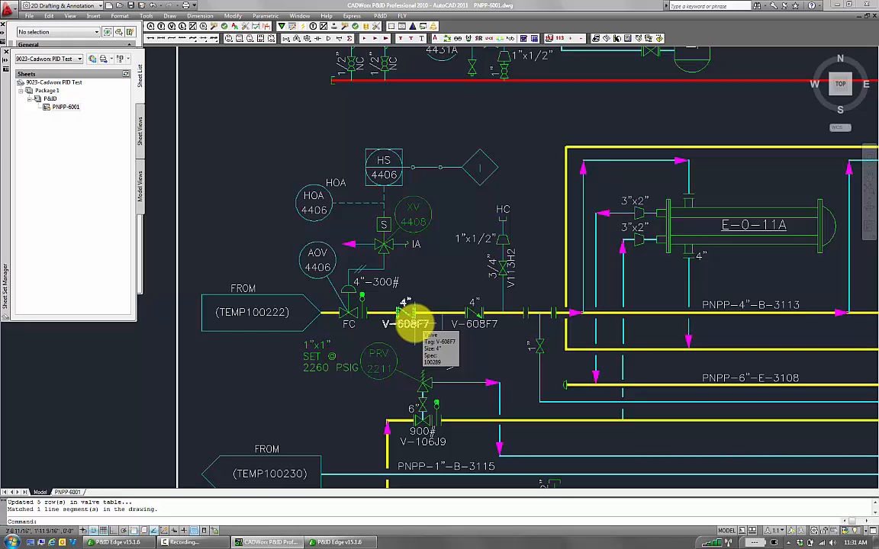
{"action": "scroll", "coordinate": [427, 382], "scroll_direction": "down", "scroll_amount": 5}
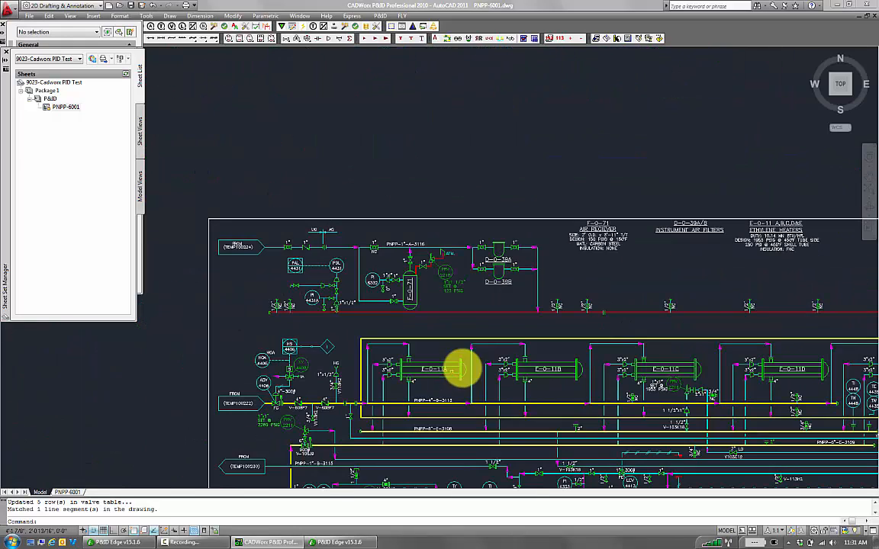
{"action": "middle_click_drag", "start_coordinate": [450, 365], "coordinate": [339, 365]}
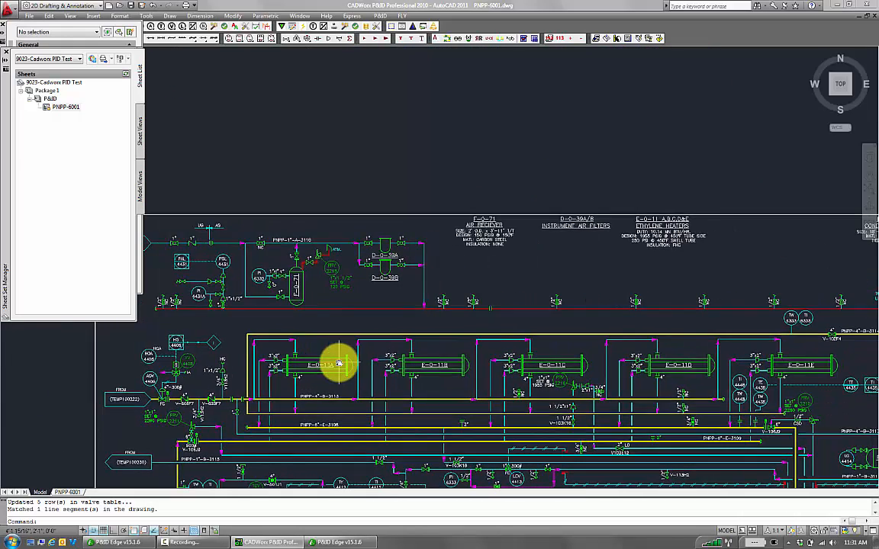
{"action": "left_click", "coordinate": [332, 366]}
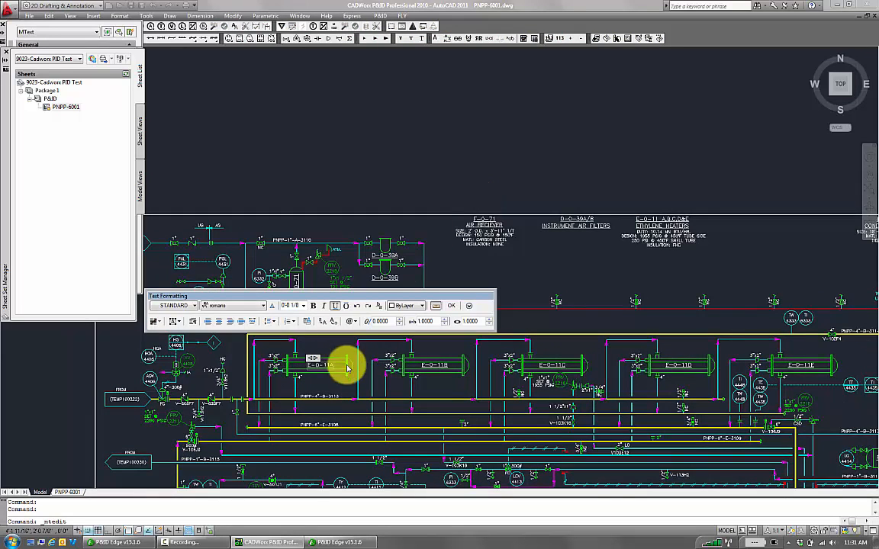
{"action": "left_click", "coordinate": [461, 303]}
Attach P&ID vessel data to heat exchanger E-0-11A using the add-data utility with the VEssel type
{"action": "scroll", "coordinate": [339, 362], "scroll_direction": "up", "scroll_amount": 2}
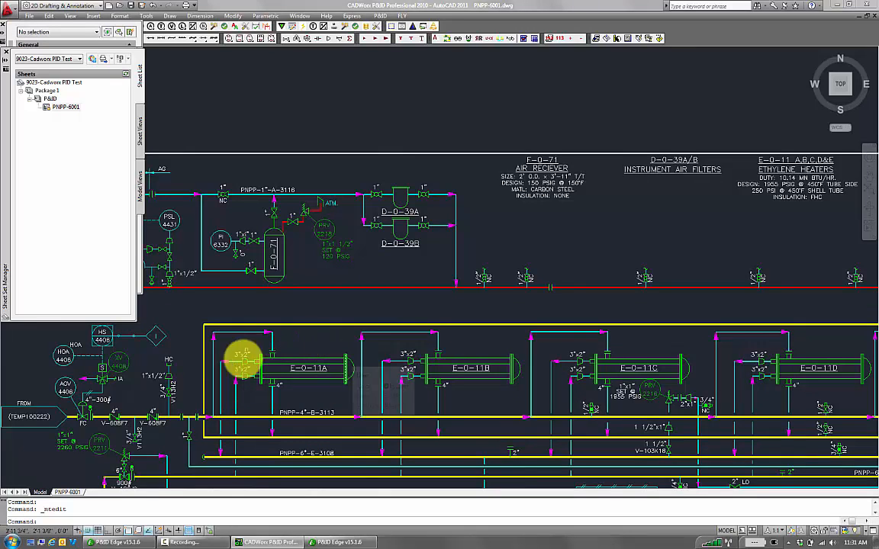
{"action": "left_click", "coordinate": [380, 16]}
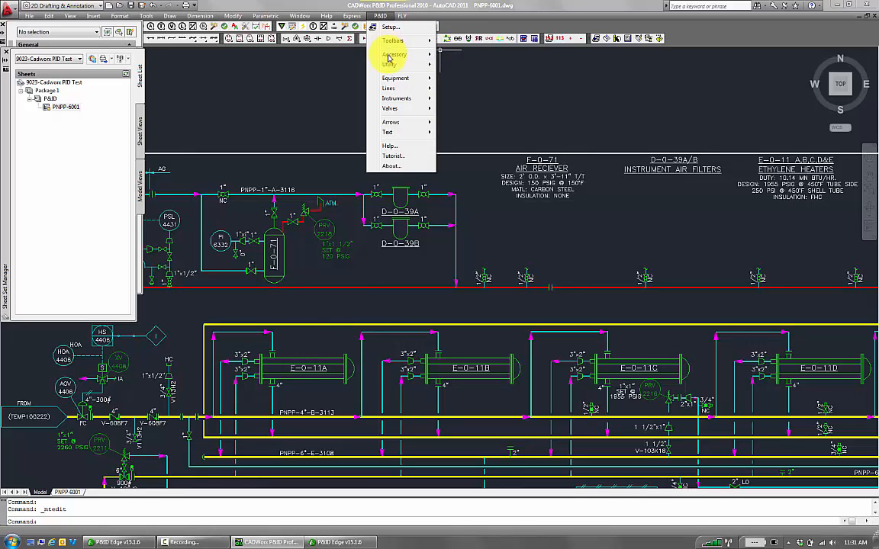
{"action": "mouse_move", "coordinate": [390, 57]}
{"action": "left_click", "coordinate": [478, 100]}
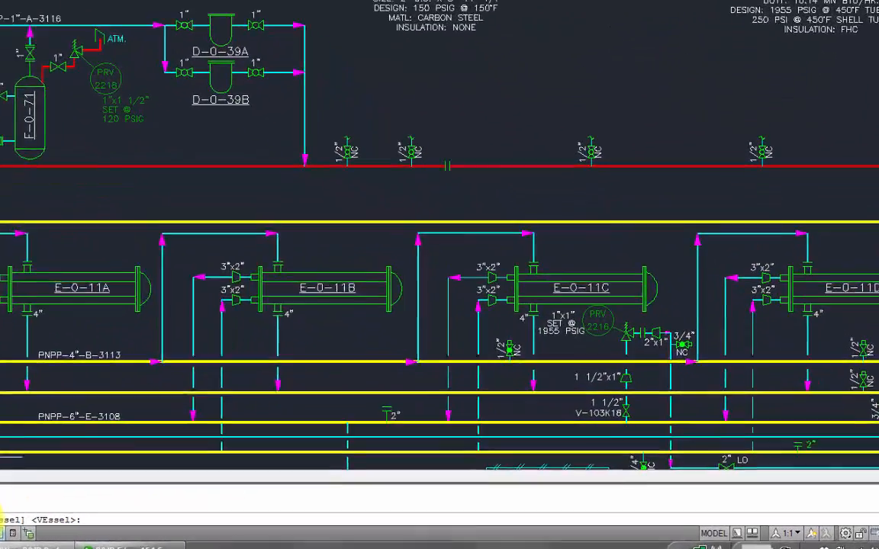
{"action": "type", "text": "v"}
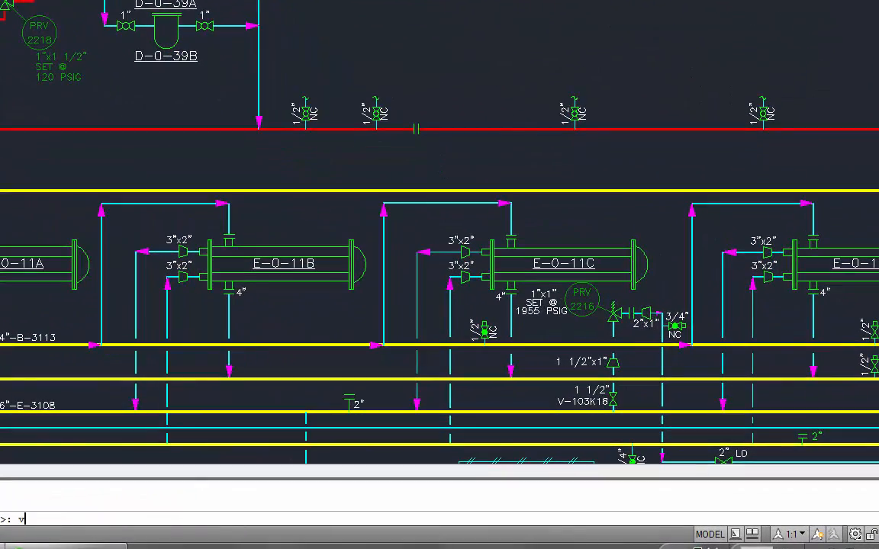
{"action": "scroll", "coordinate": [2, 285], "scroll_direction": "up", "scroll_amount": 4}
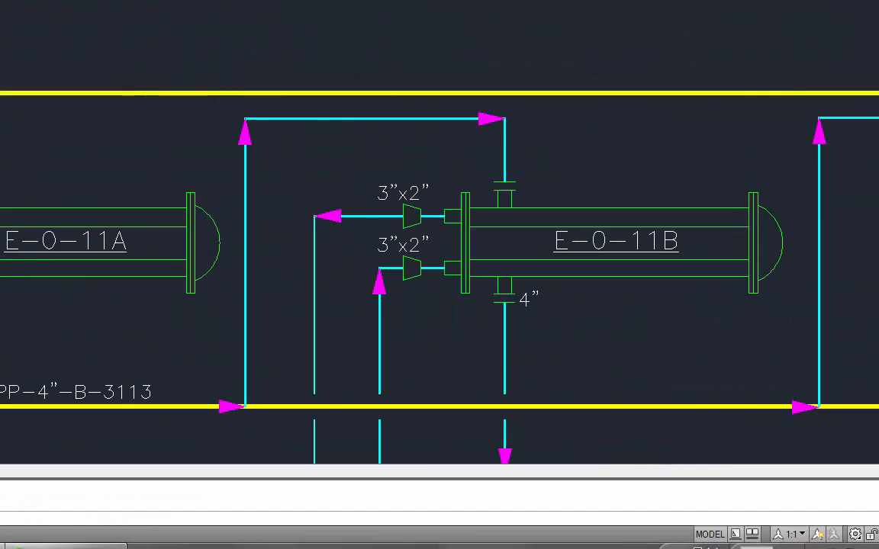
{"action": "left_click", "coordinate": [2, 143]}
{"action": "left_click", "coordinate": [229, 321]}
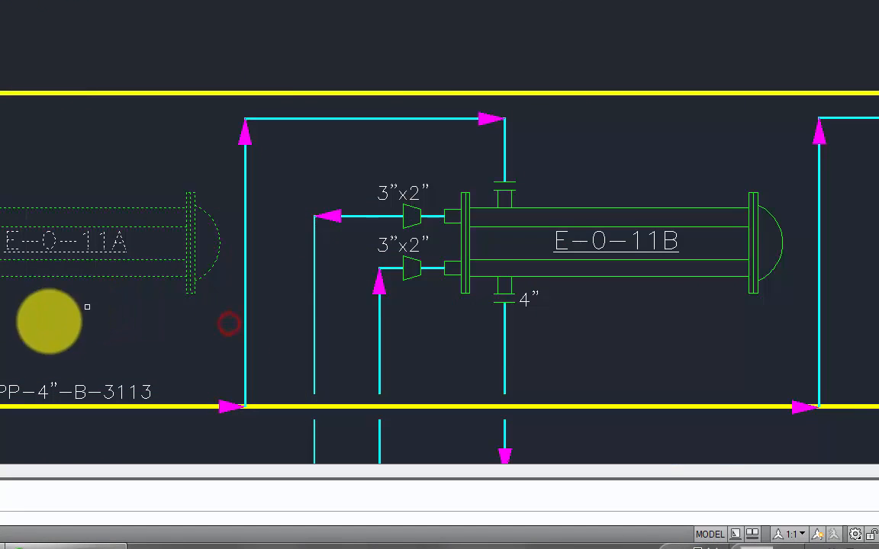
{"action": "left_click", "coordinate": [67, 241], "text": "shift"}
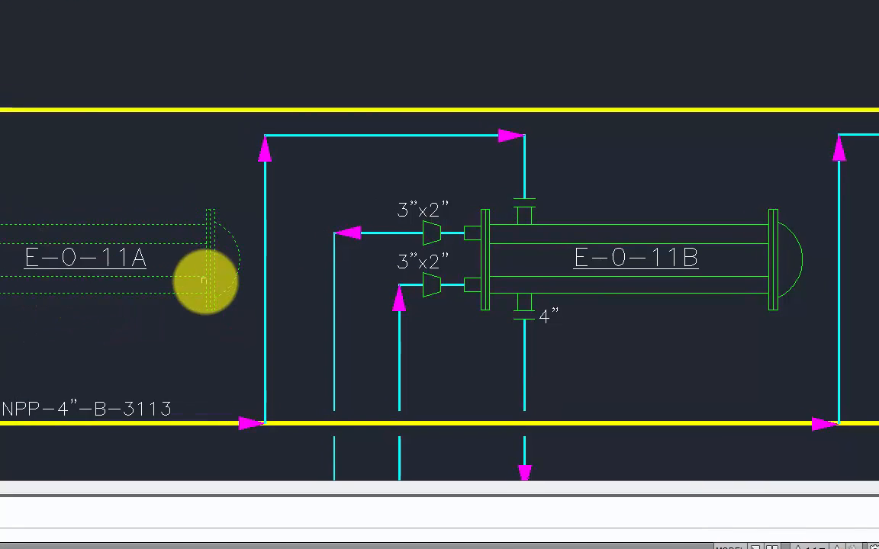
{"action": "scroll", "coordinate": [185, 231], "scroll_direction": "down", "scroll_amount": 5}
{"action": "key", "text": "Return"}
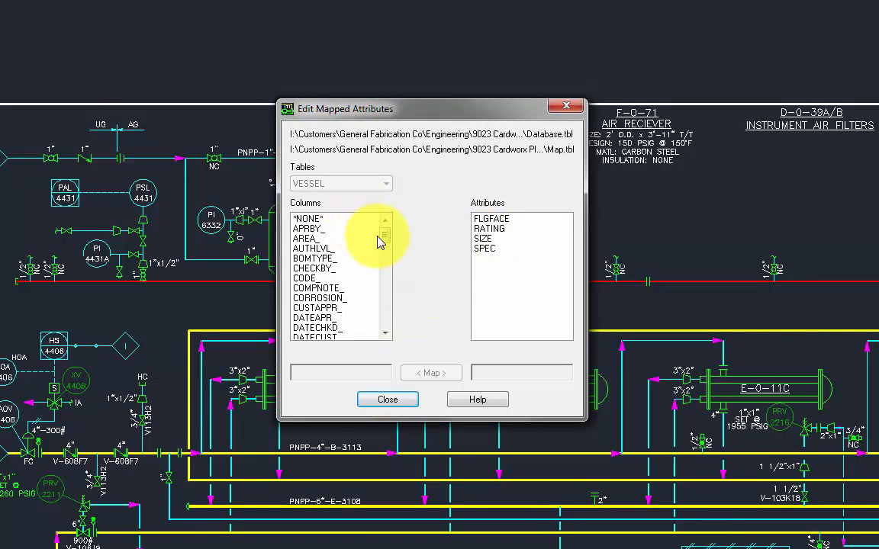
Scroll through the VESSEL table's columns in Edit Mapped Attributes and close the dialog
{"action": "left_click_drag", "start_coordinate": [385, 243], "coordinate": [386, 297]}
{"action": "scroll", "coordinate": [385, 300], "scroll_direction": "down", "scroll_amount": 1}
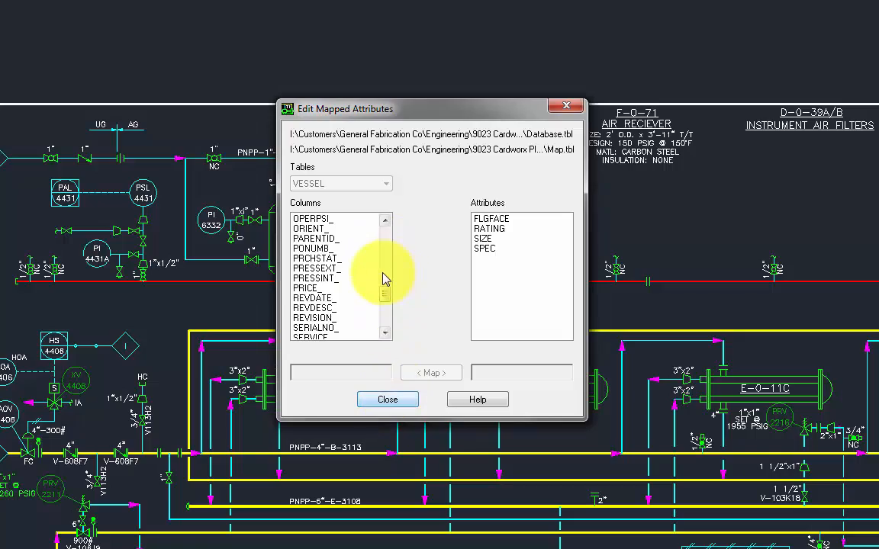
{"action": "left_click_drag", "start_coordinate": [387, 297], "coordinate": [392, 236]}
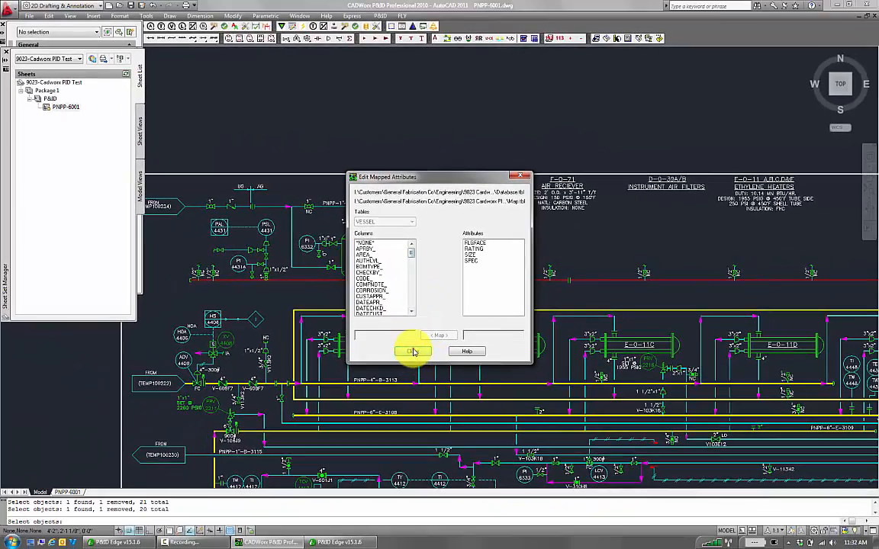
{"action": "left_click", "coordinate": [413, 352]}
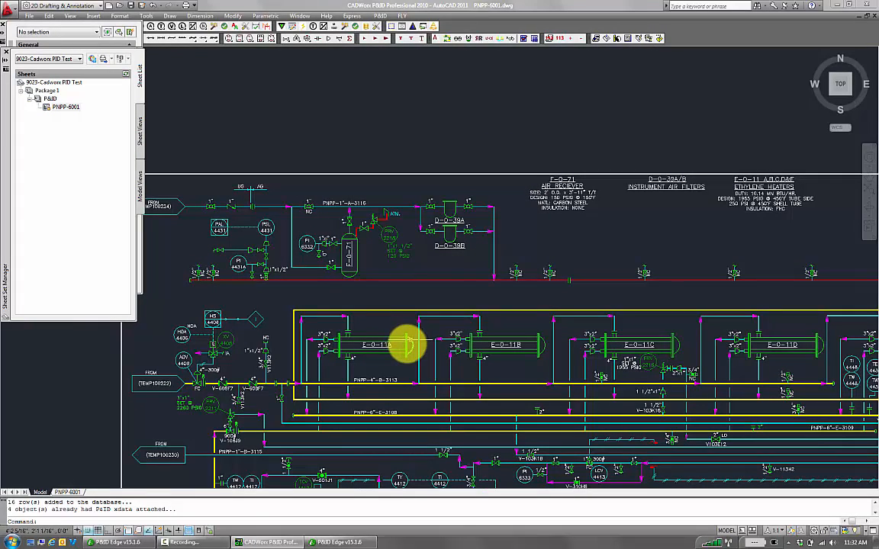
Open the vessel component properties of E-0-11A, cancel the dialog, and pan across the drawing
{"action": "double_click", "coordinate": [407, 345]}
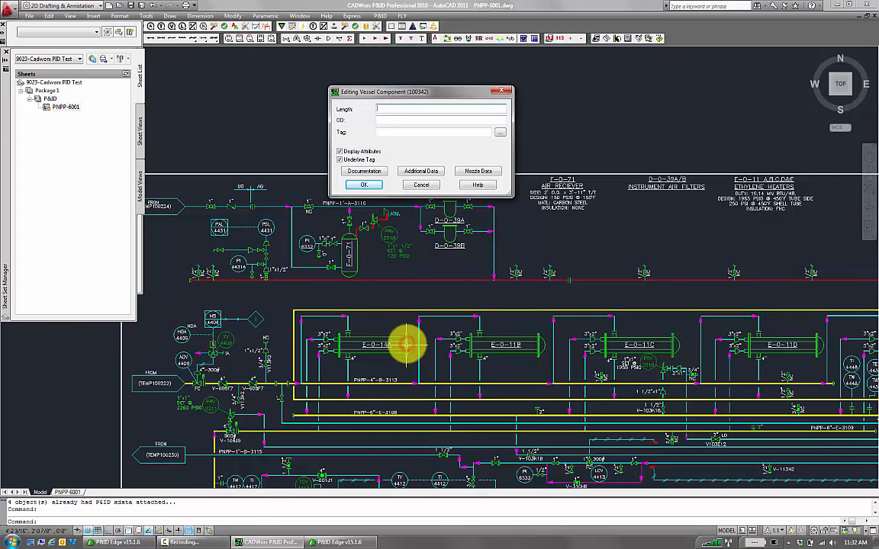
{"action": "left_click", "coordinate": [397, 131]}
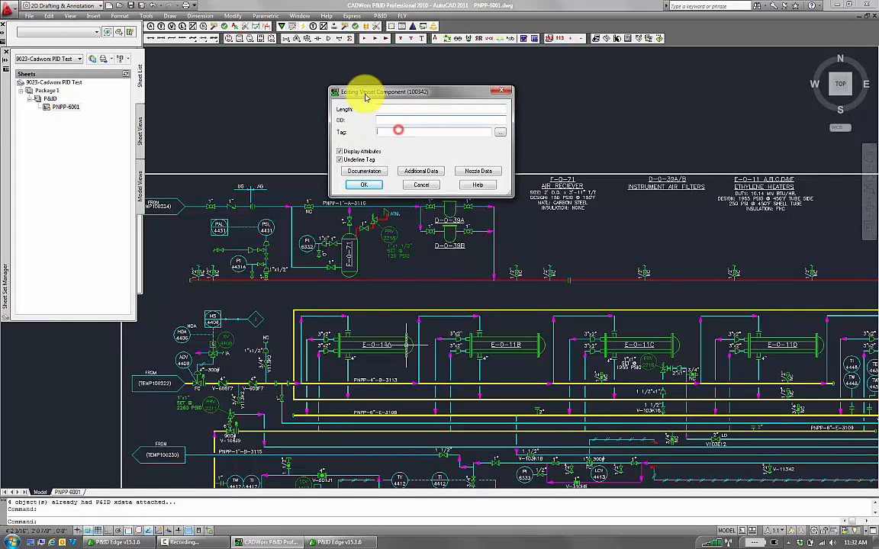
{"action": "left_click", "coordinate": [419, 185]}
{"action": "middle_click_drag", "start_coordinate": [435, 254], "coordinate": [423, 120]}
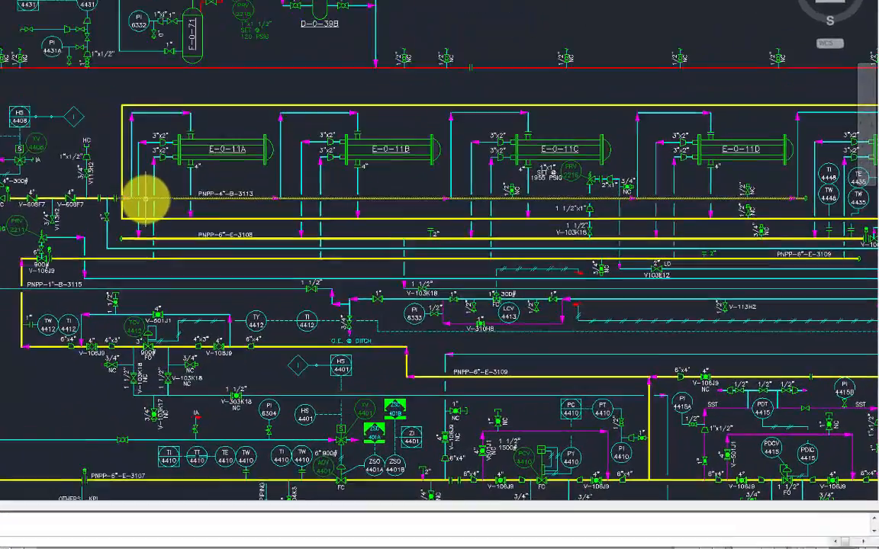
{"action": "mouse_move", "coordinate": [299, 251]}
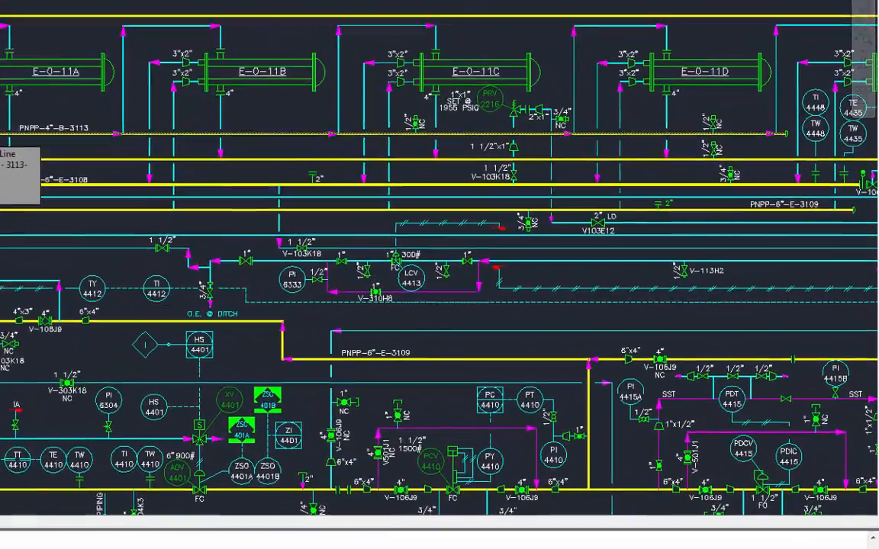